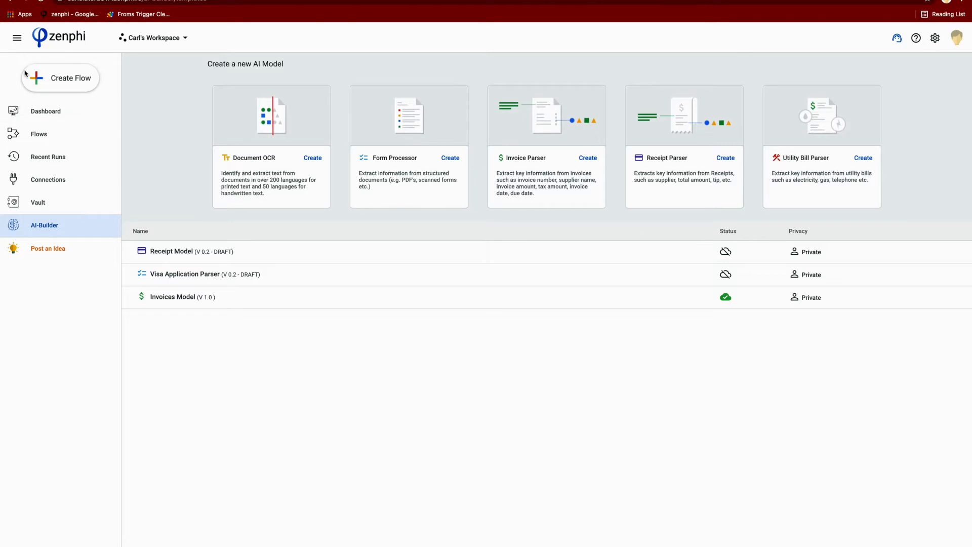
# Create a new Invoice Parser AI model and import the Sliced Invoices sample as its first document.
pyautogui.click(46, 228)
pyautogui.click(586, 160)
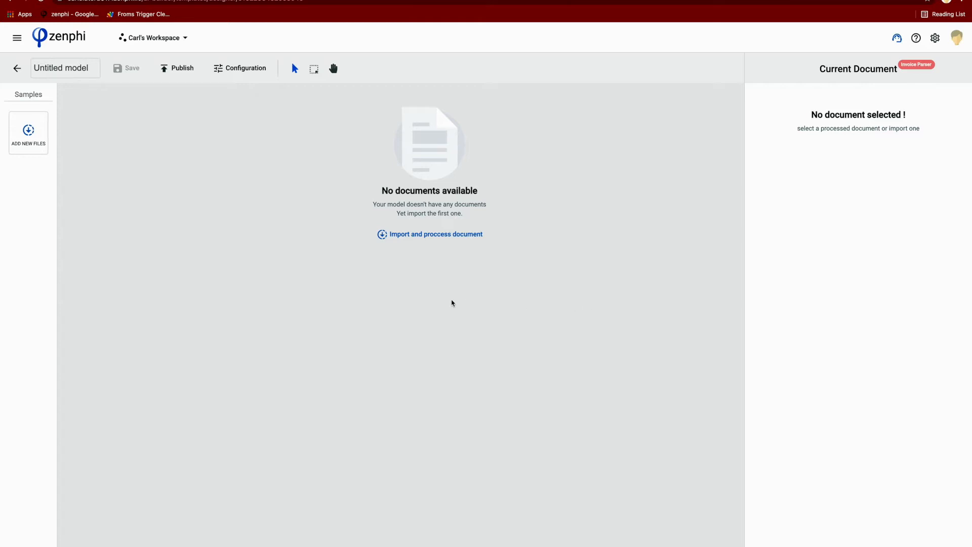
pyautogui.click(21, 137)
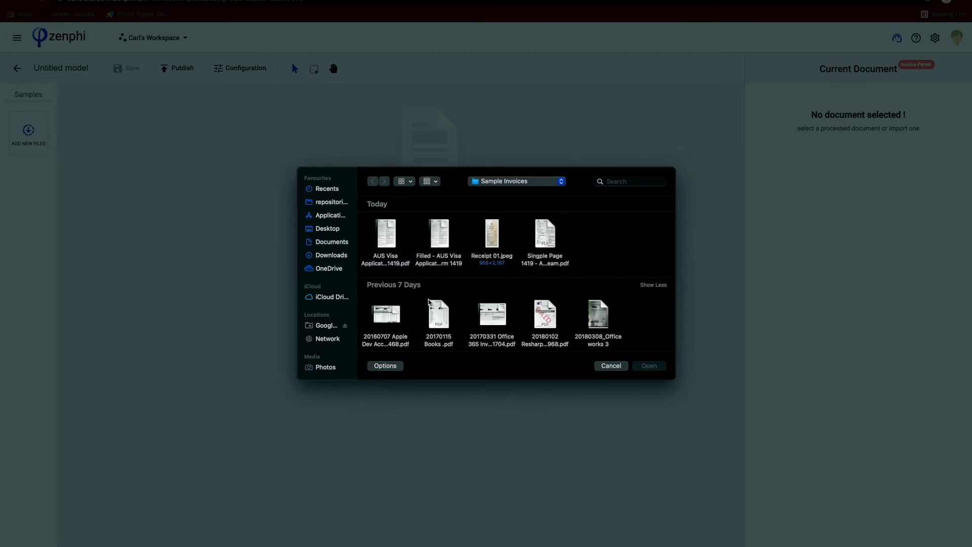
pyautogui.scroll(-3, 506, 303)
pyautogui.click(593, 304)
pyautogui.click(648, 365)
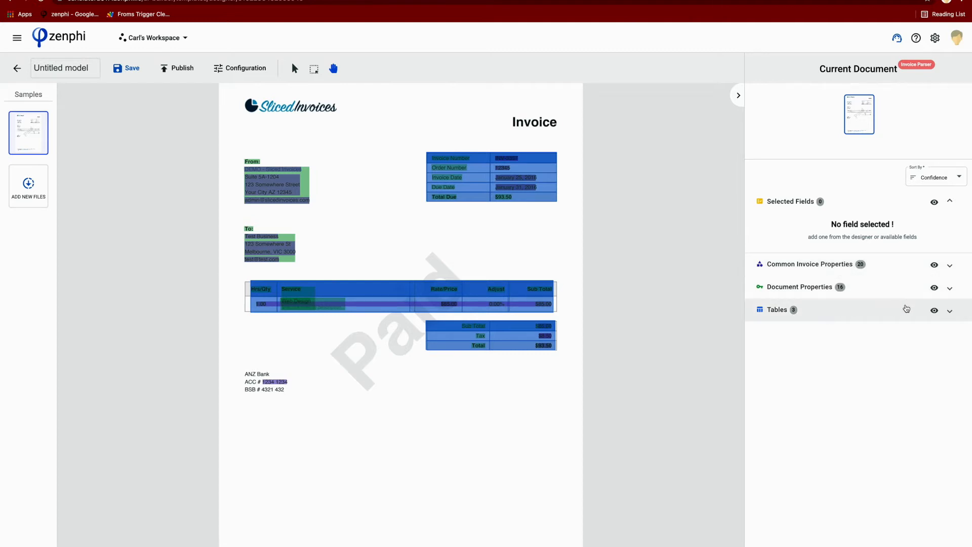
# Hide the table and document property highlights on the invoice, and list the common invoice properties.
pyautogui.click(937, 314)
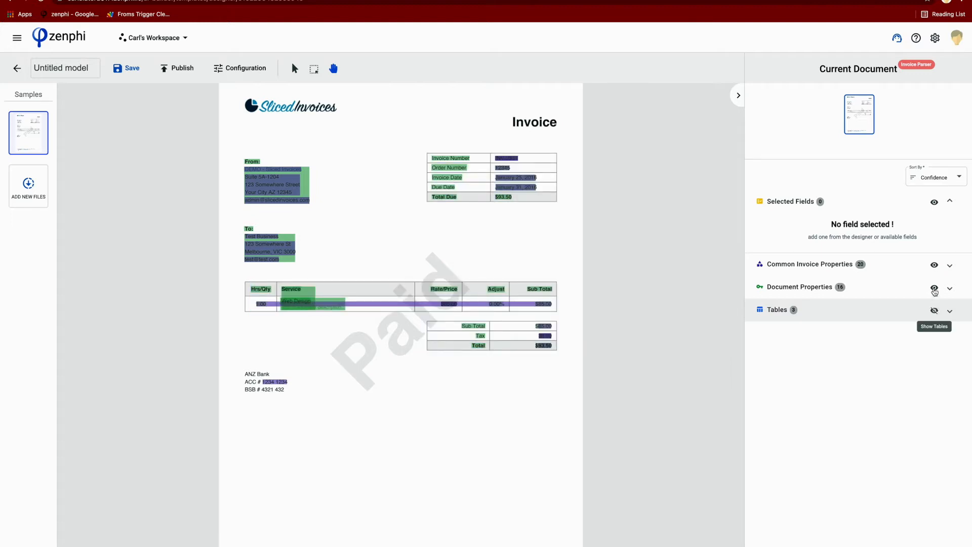
pyautogui.click(934, 288)
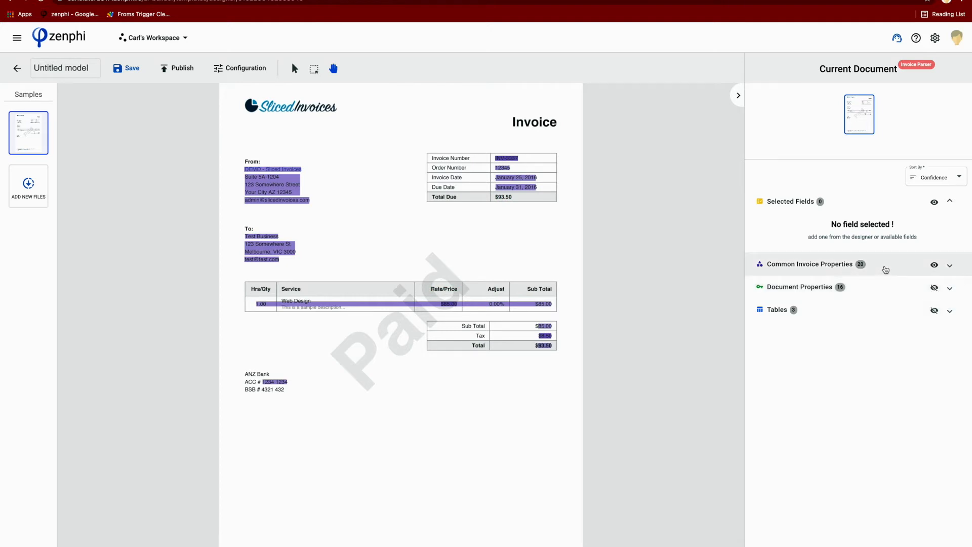
pyautogui.click(885, 269)
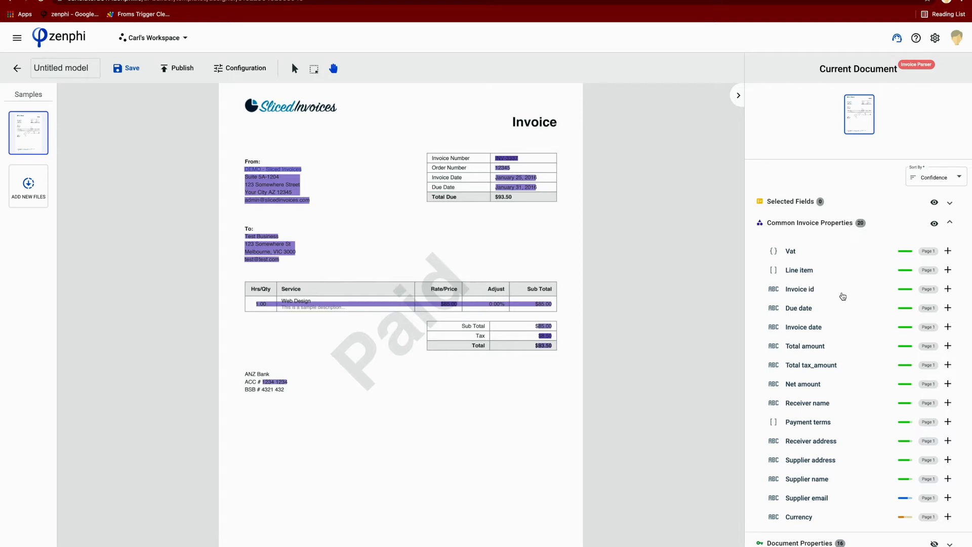
pyautogui.moveTo(841, 293)
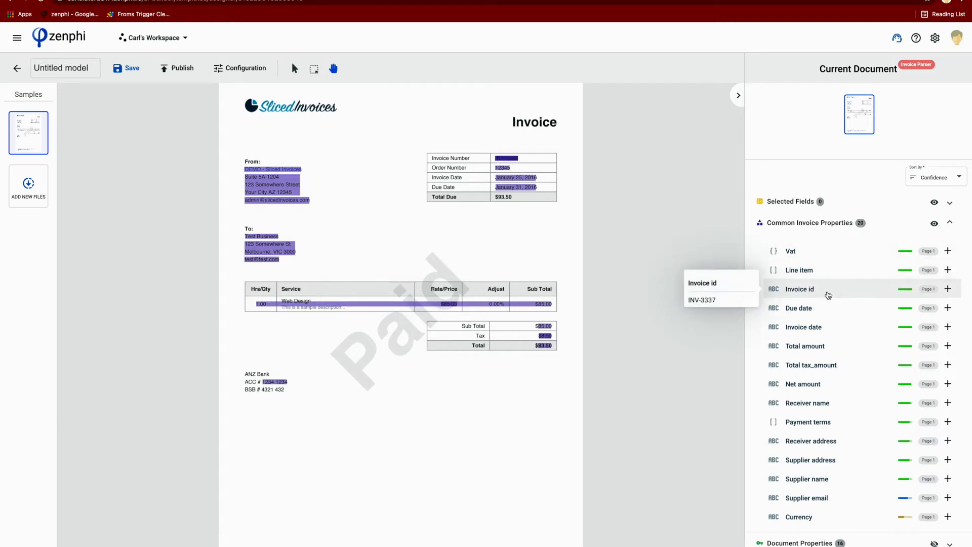
# Add the Due date common property to the model output with the title "Due Date".
pyautogui.moveTo(821, 310)
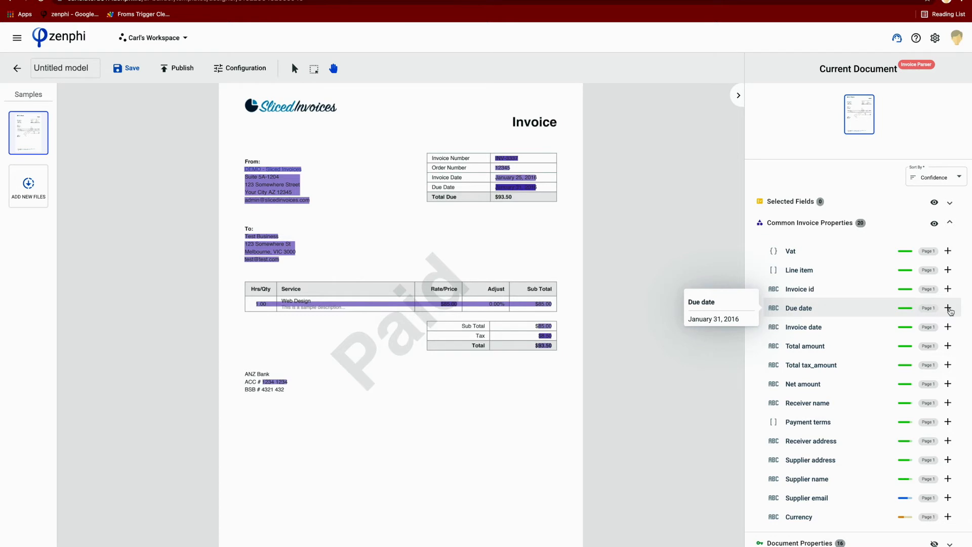
pyautogui.click(947, 308)
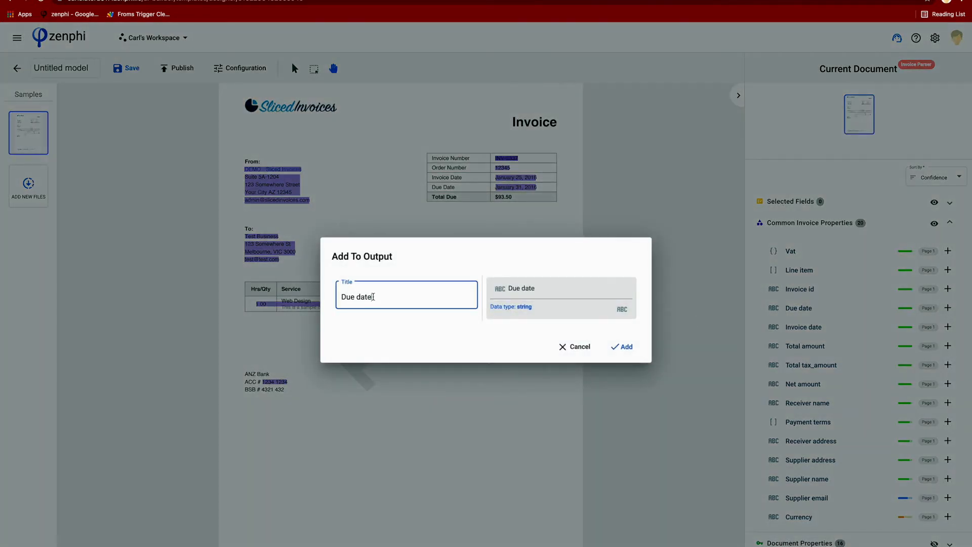
pyautogui.click(361, 297)
pyautogui.press('BackSpace')
pyautogui.write('D')
pyautogui.click(622, 347)
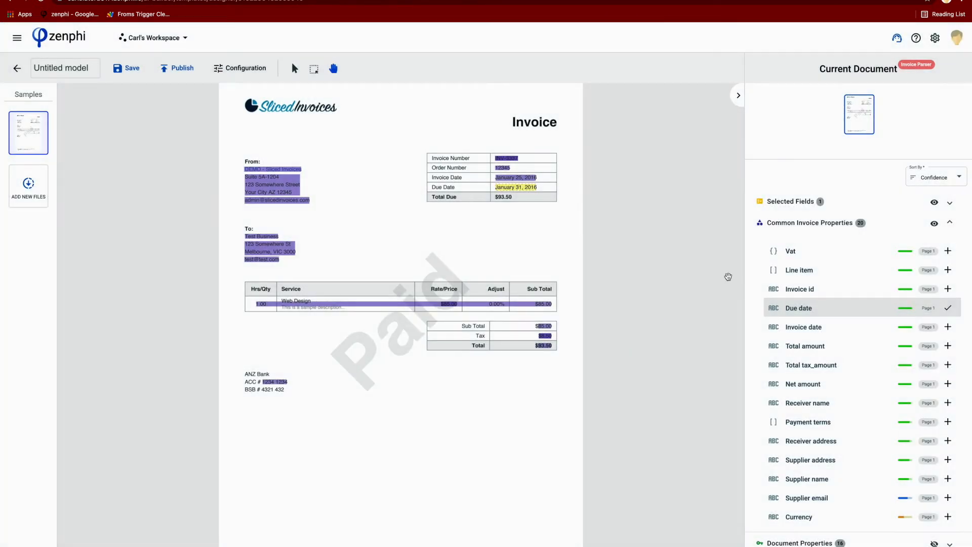
# Expand the selected fields and compare the added due date with its highlight on the invoice.
pyautogui.click(951, 204)
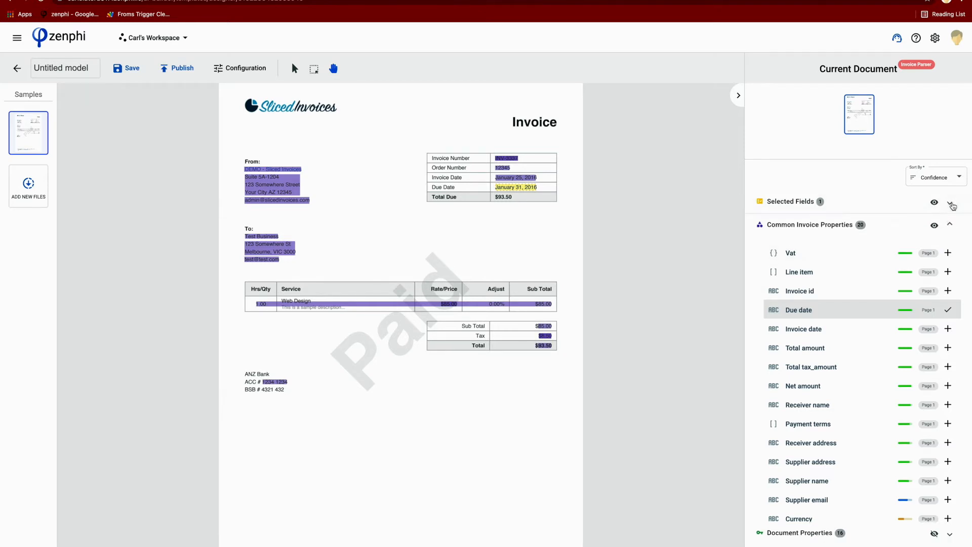
pyautogui.moveTo(783, 230)
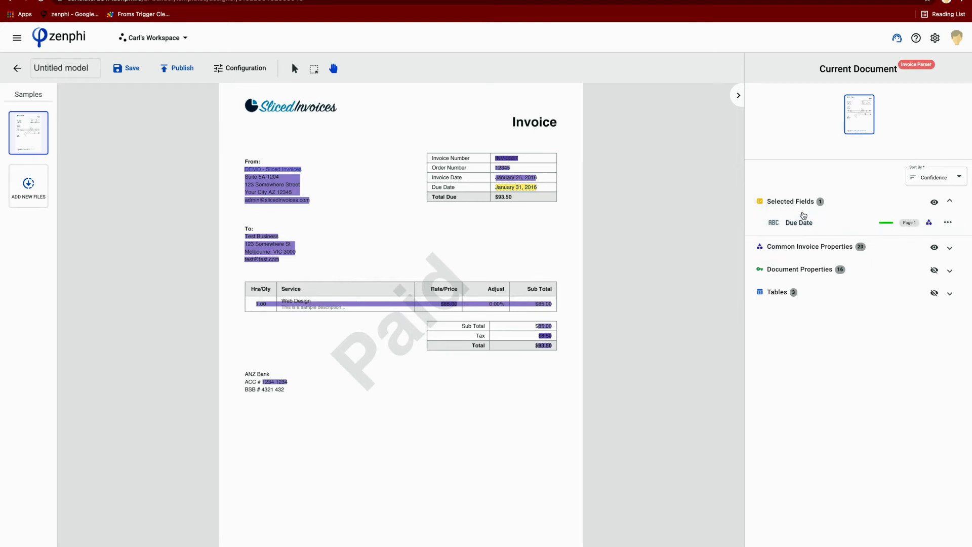
pyautogui.click(526, 188)
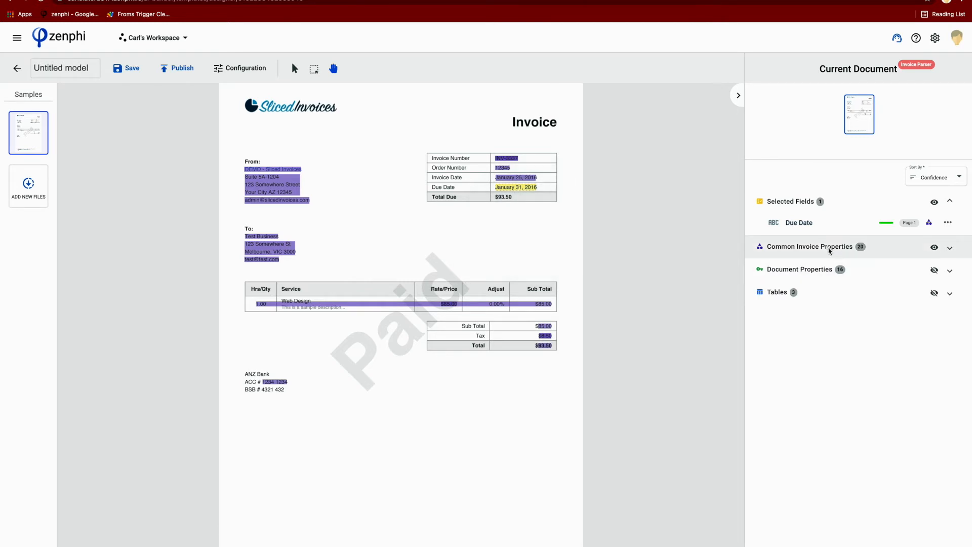
# Add the Total amount property to the output from its highlight on the invoice, keeping the title "Total amount".
pyautogui.click(830, 248)
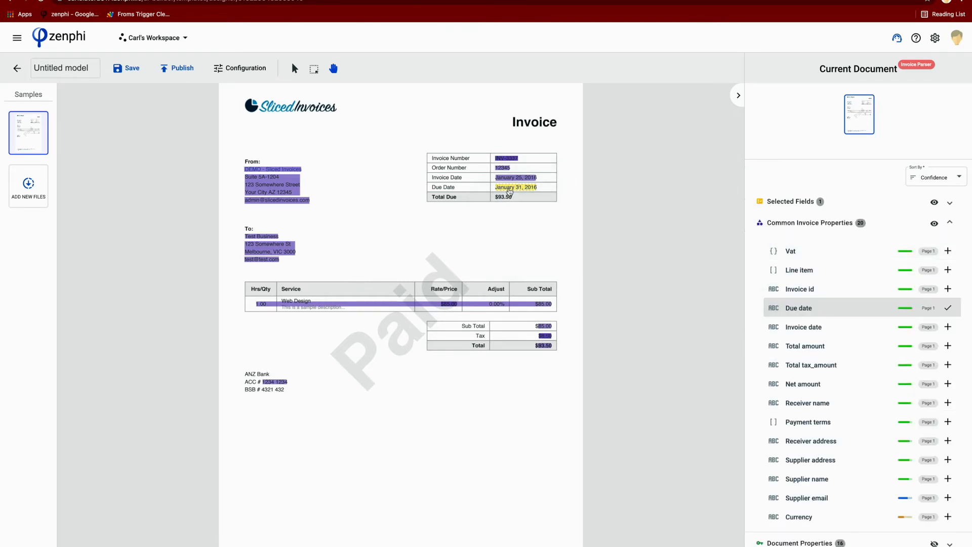
pyautogui.moveTo(507, 181)
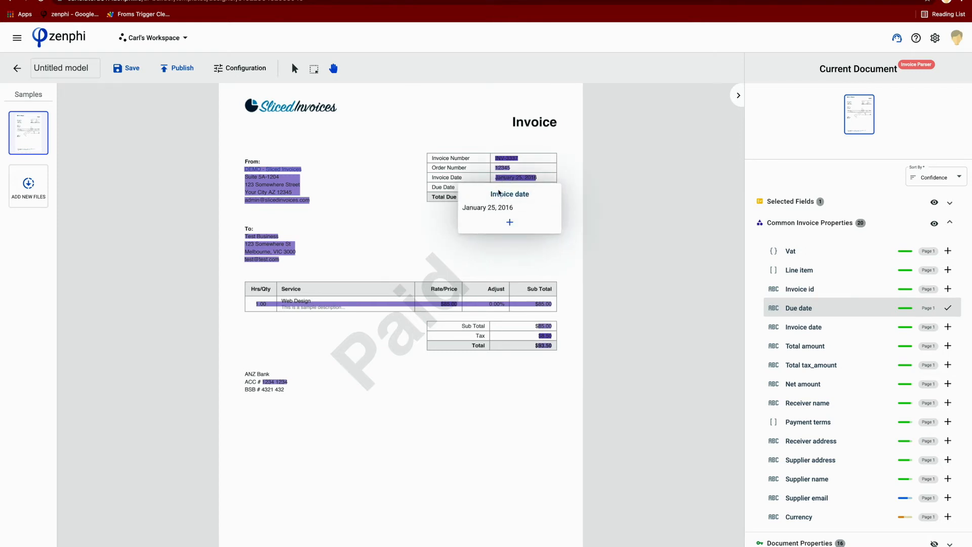
pyautogui.moveTo(542, 349)
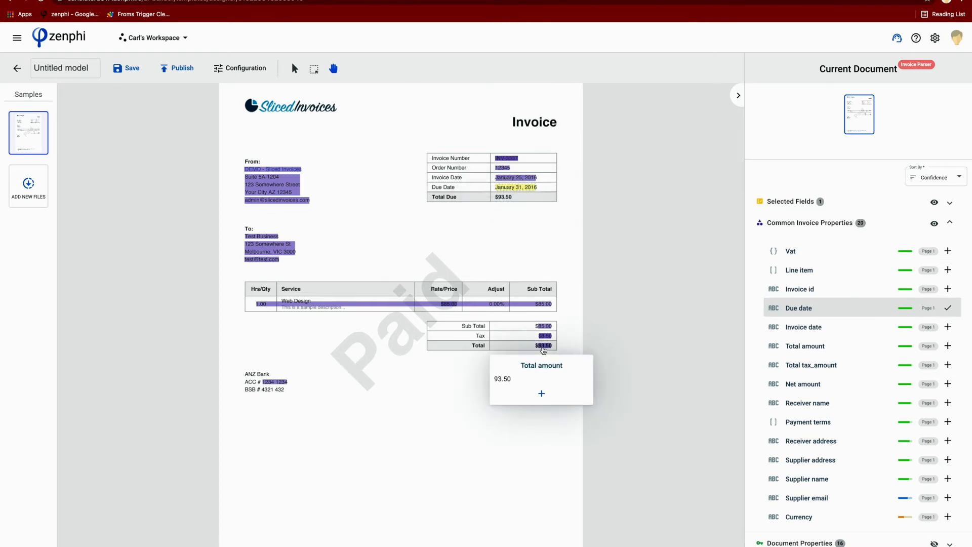
pyautogui.click(539, 396)
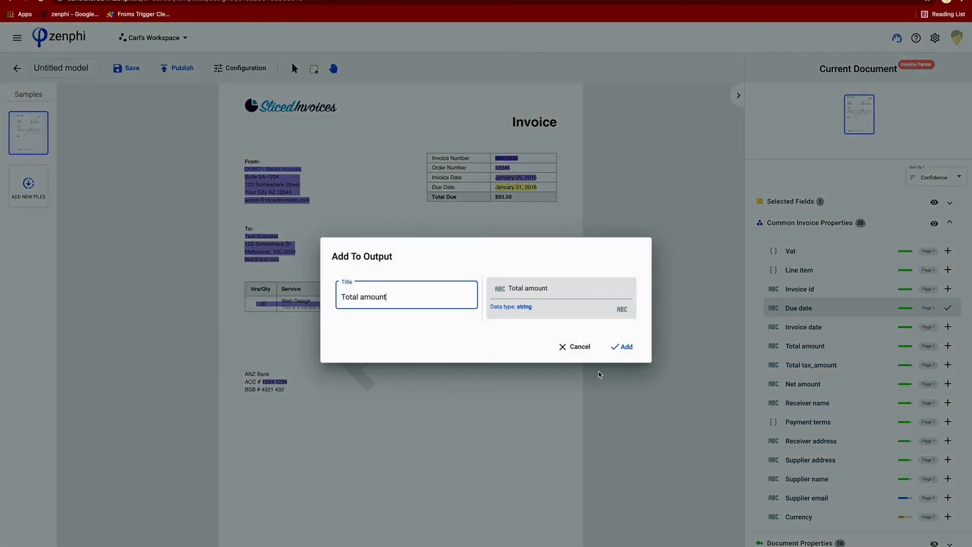
pyautogui.click(624, 346)
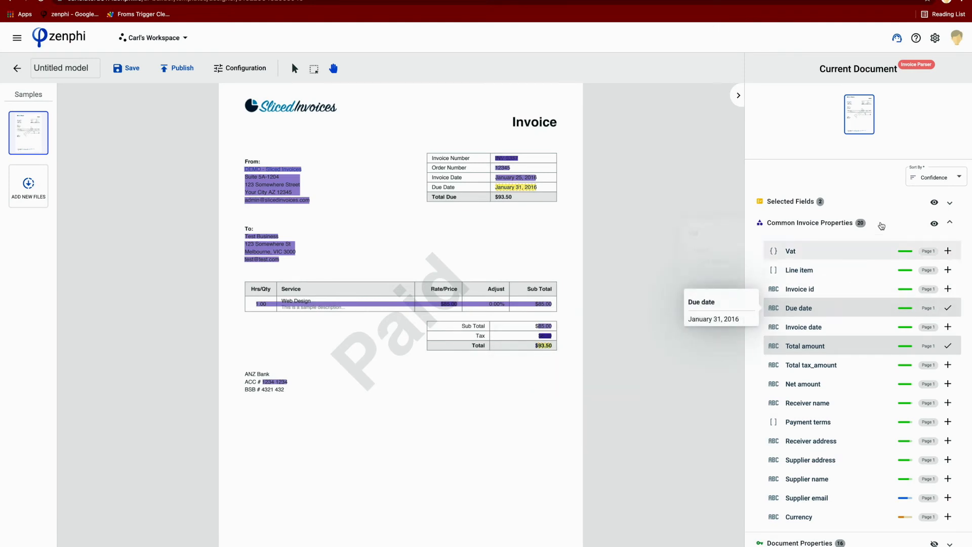
# Hide the common invoice property highlights, and show and list the document properties instead.
pyautogui.click(881, 225)
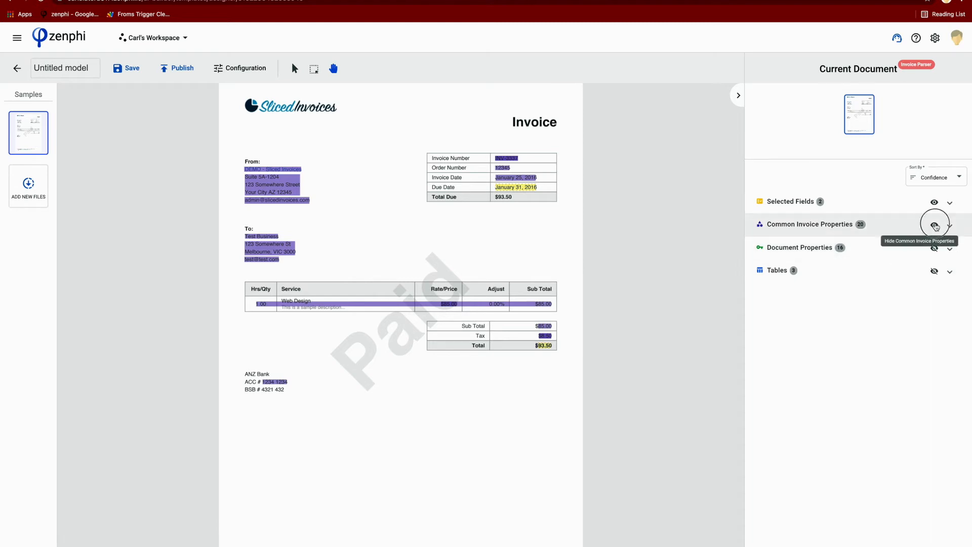
pyautogui.click(934, 225)
pyautogui.click(934, 248)
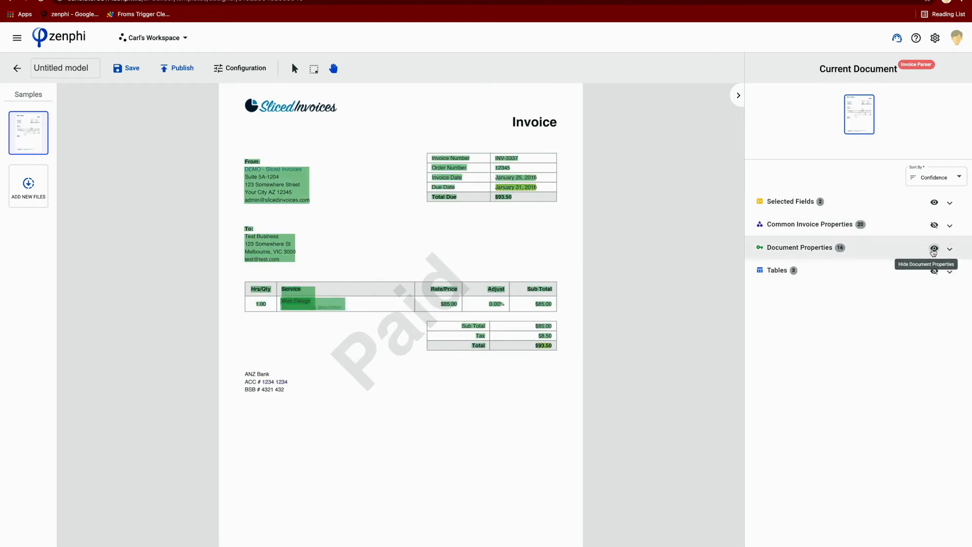
pyautogui.click(870, 251)
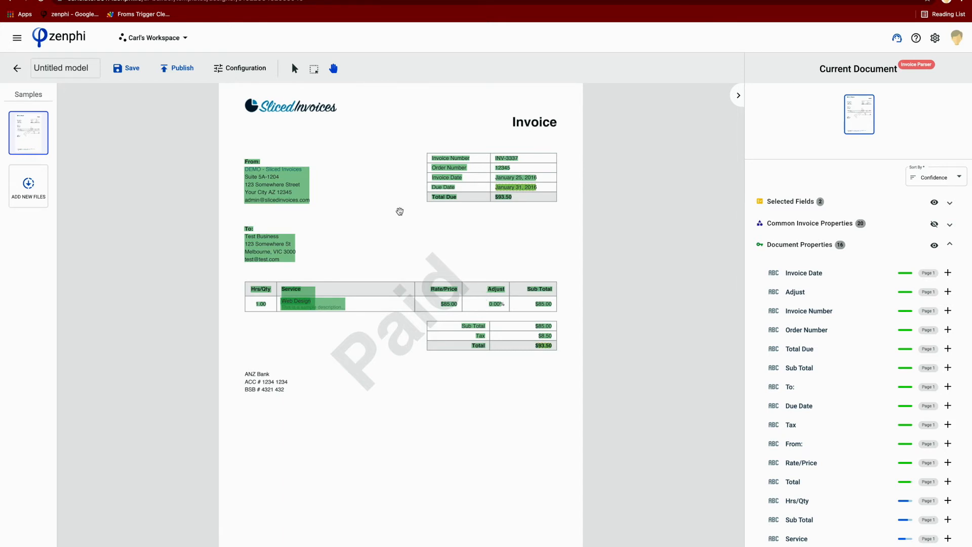
# Add the invoice's "To:" block to the output with the title "Recipient address".
pyautogui.moveTo(277, 246)
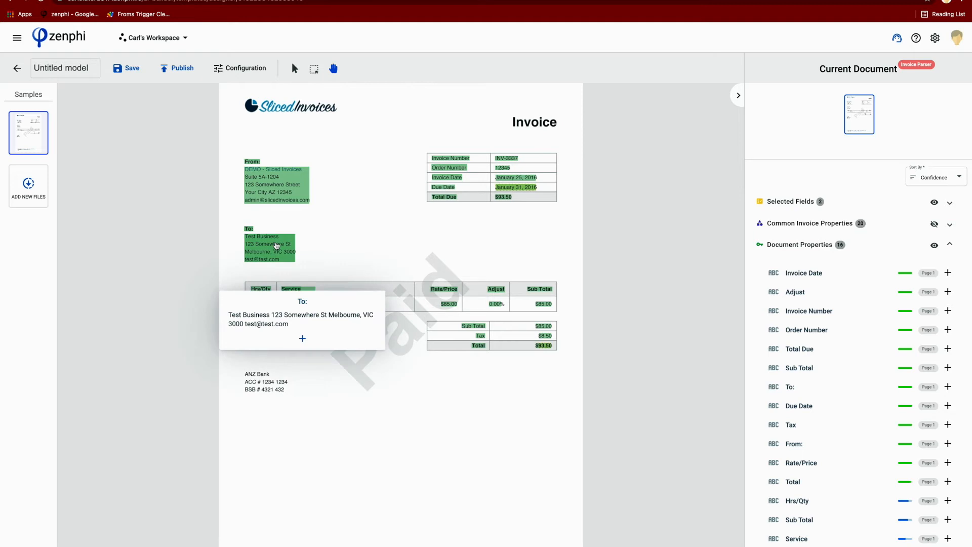
pyautogui.click(301, 339)
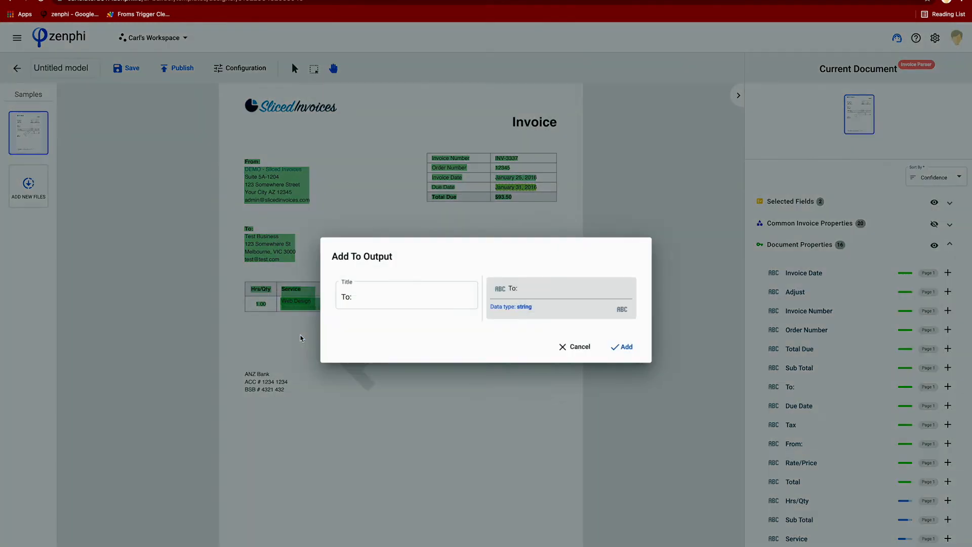
pyautogui.doubleClick(362, 293)
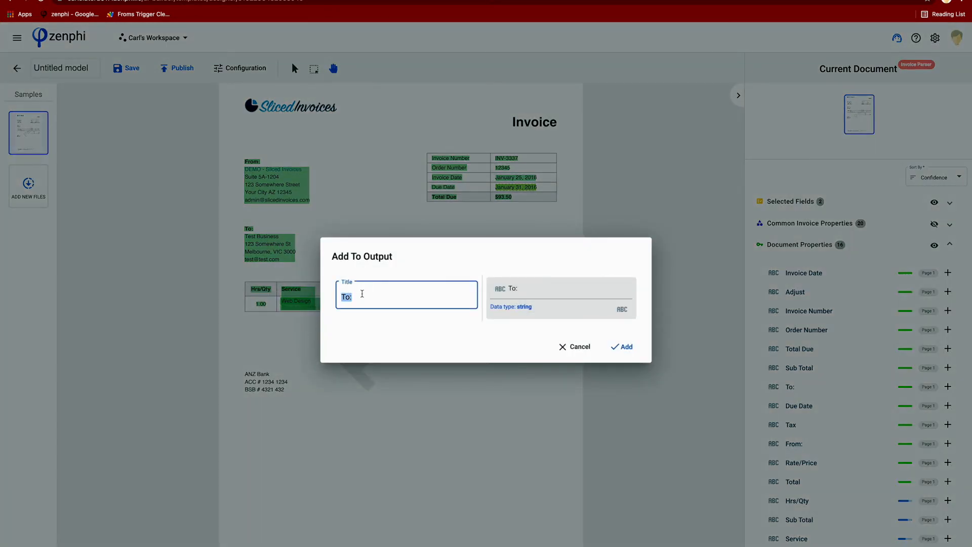
pyautogui.write('Recipient address')
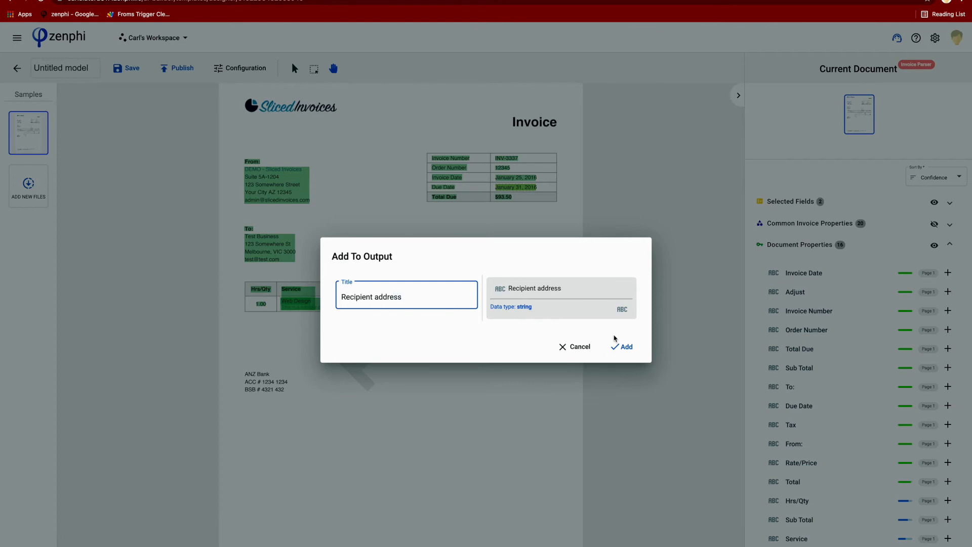
pyautogui.click(622, 346)
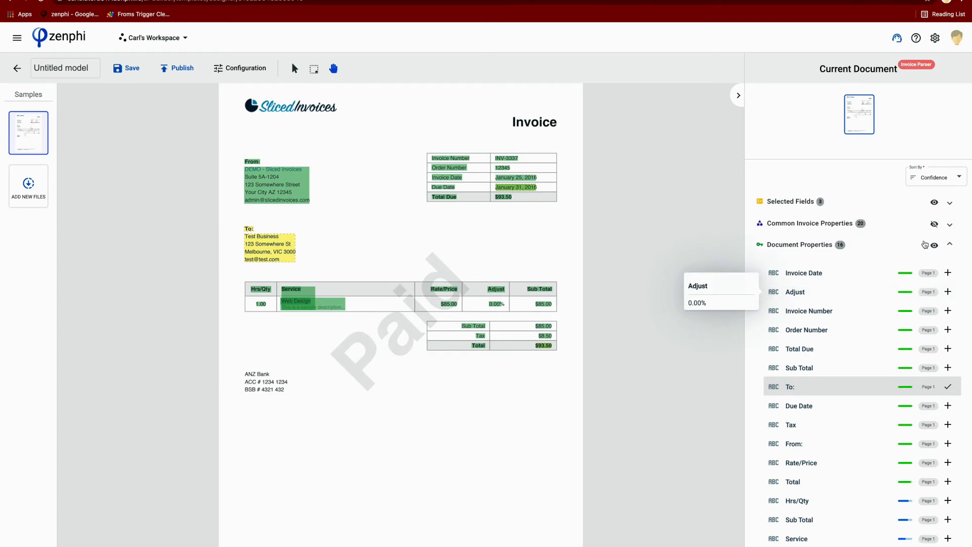
# Hide the document property highlights and show the detected tables on the invoice.
pyautogui.click(949, 245)
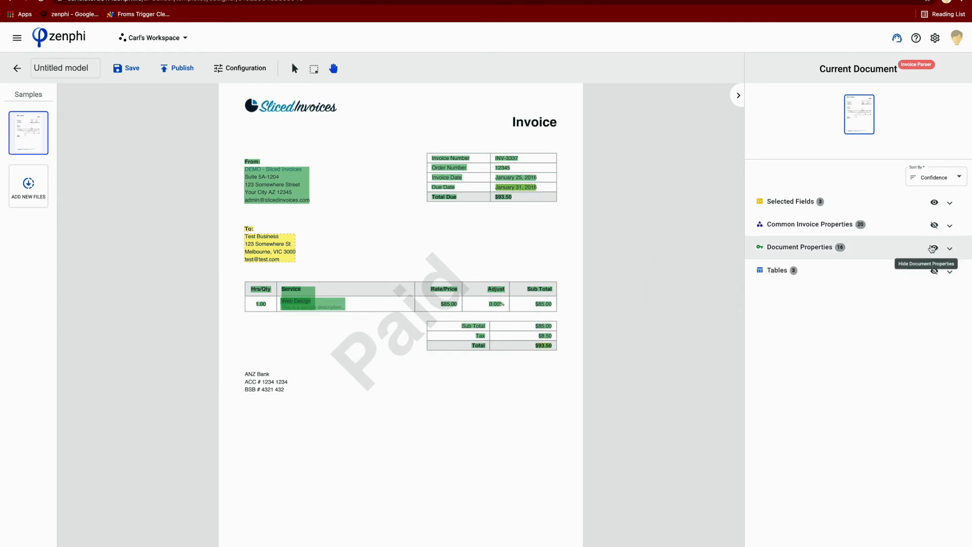
pyautogui.click(934, 247)
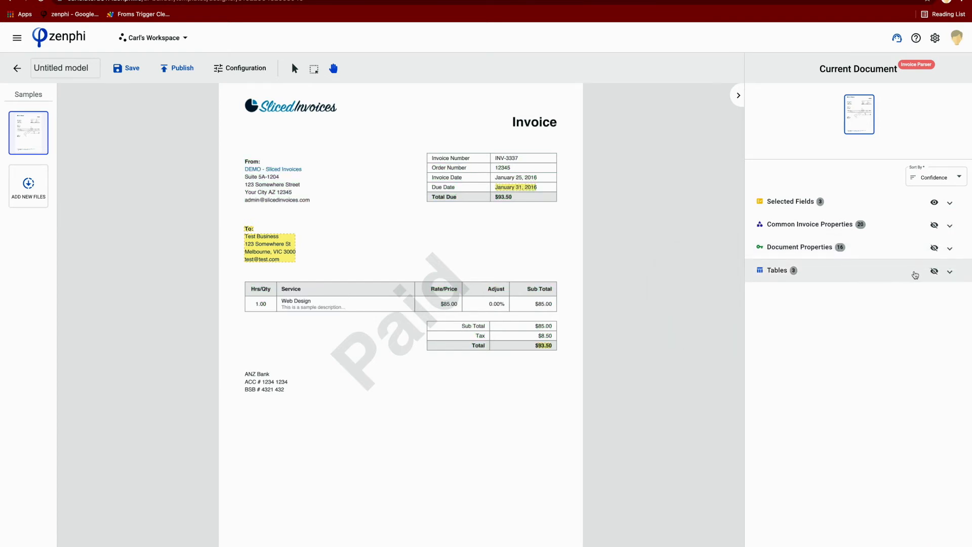
pyautogui.click(953, 276)
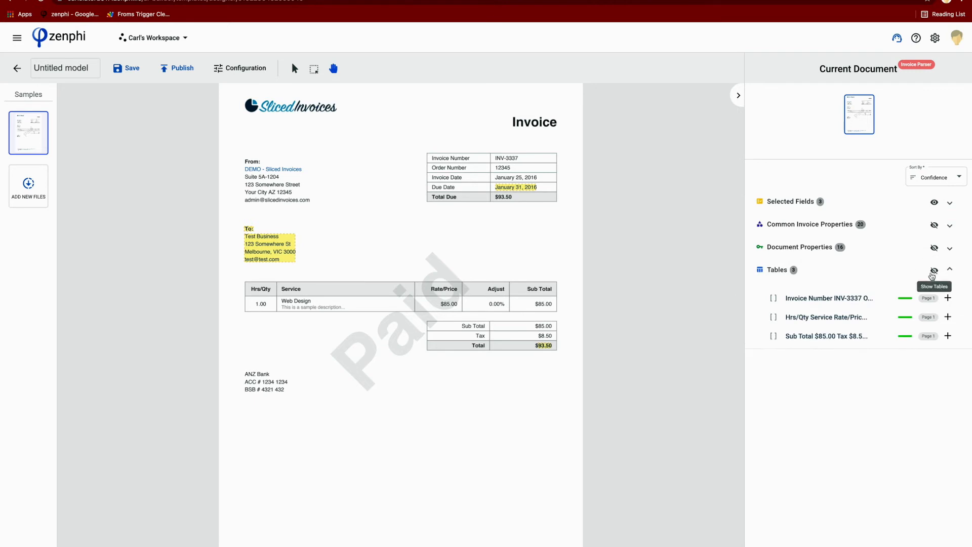
pyautogui.click(934, 270)
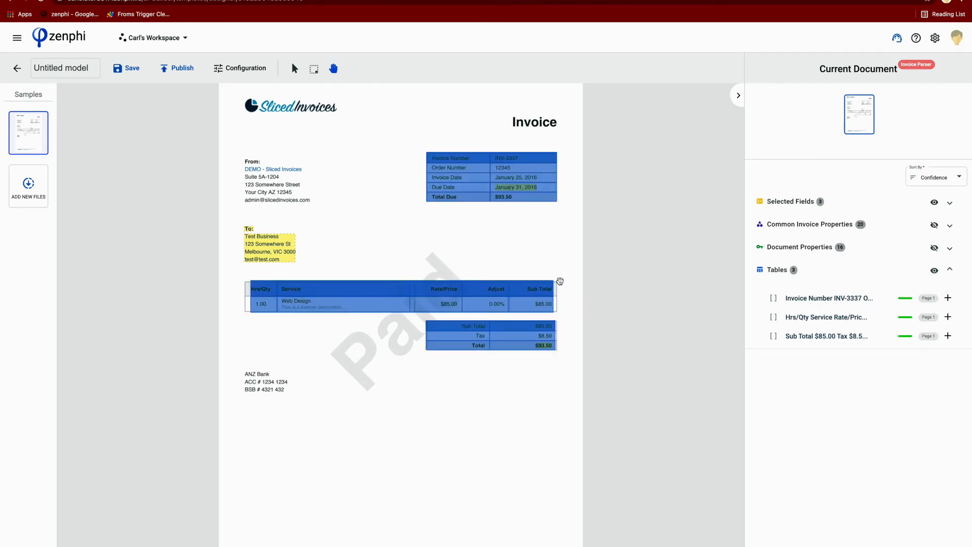
pyautogui.moveTo(509, 304)
pyautogui.click(951, 271)
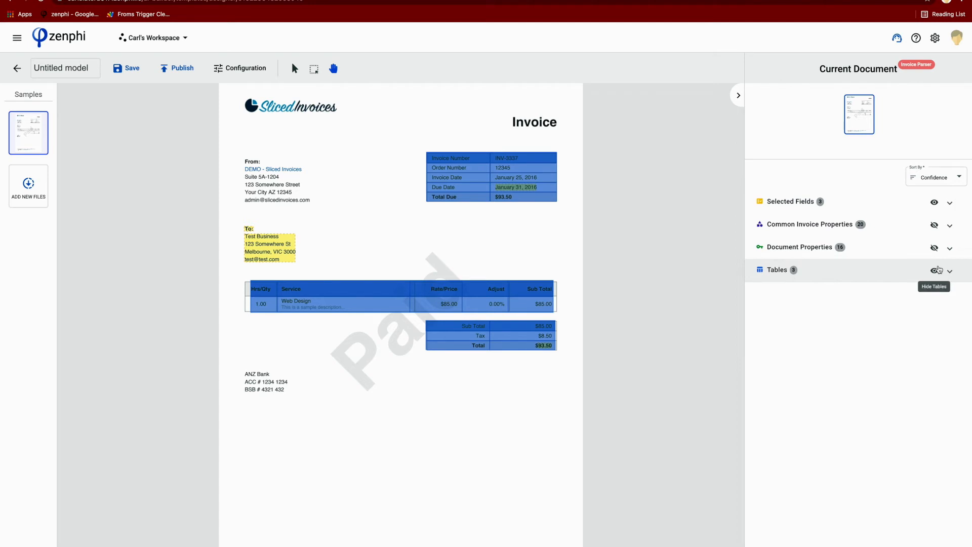
# Highlight and list the common invoice properties again, and review their sorting options and confidence levels.
pyautogui.click(932, 225)
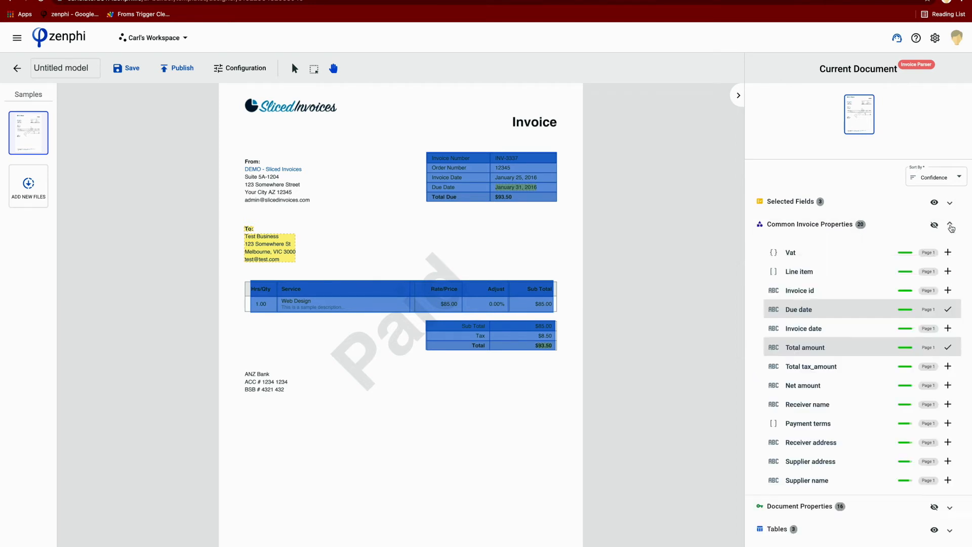
pyautogui.click(943, 176)
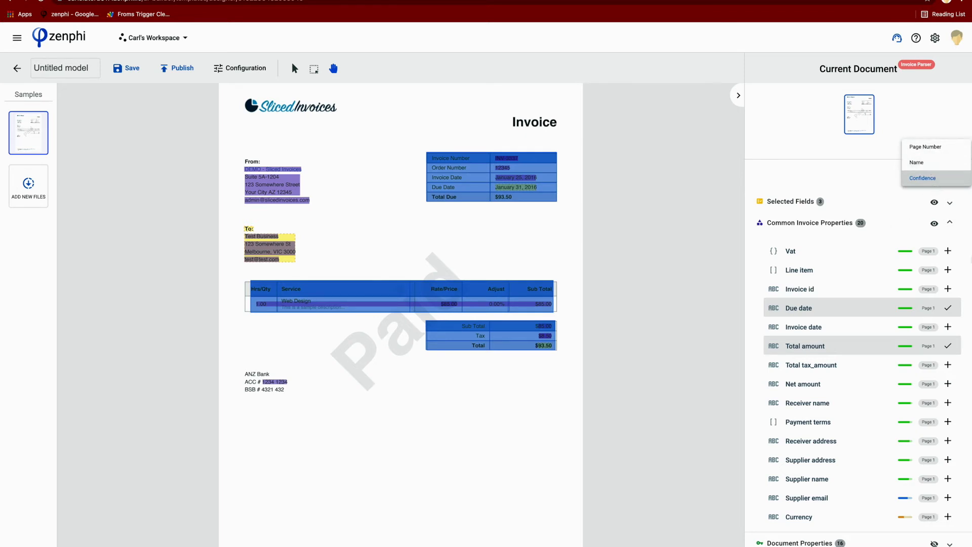
pyautogui.click(968, 259)
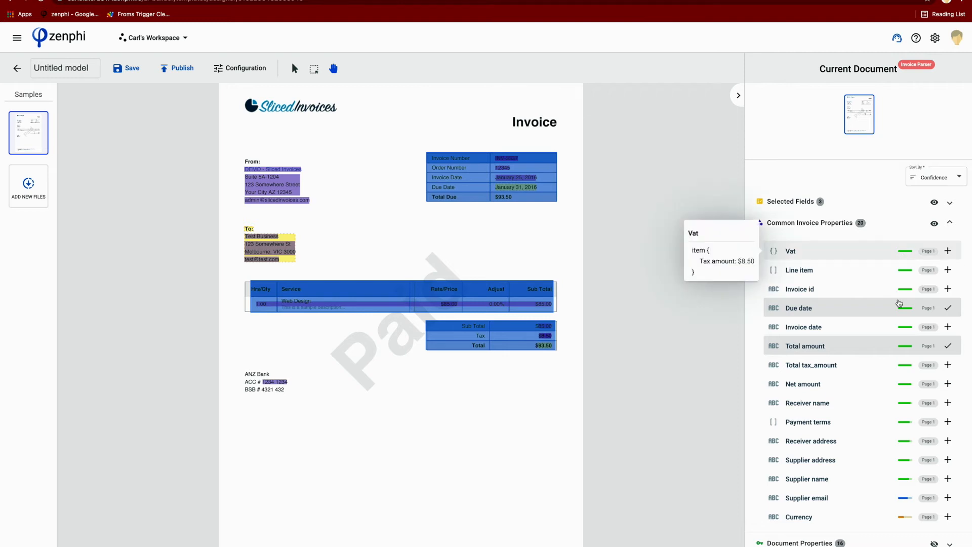
pyautogui.scroll(-1, 909, 394)
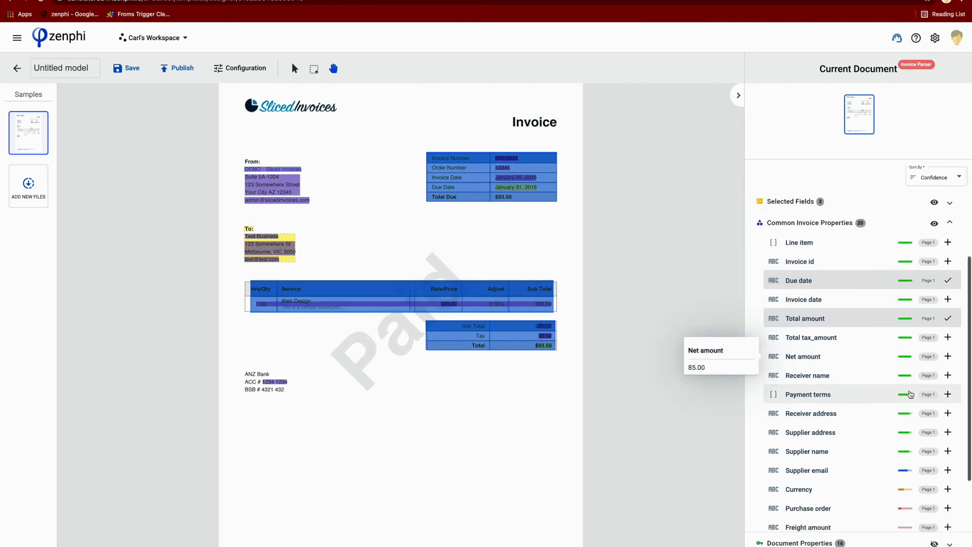
# Name the untitled model "Sample Invoice Model" and set its privacy to Shared.
pyautogui.scroll(-2, 906, 431)
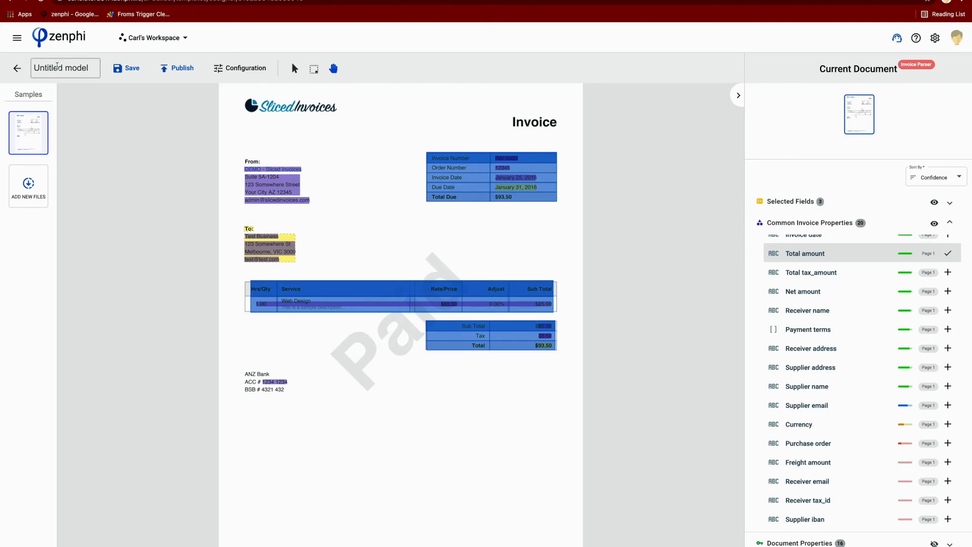
pyautogui.click(57, 67)
pyautogui.write('Sampl')
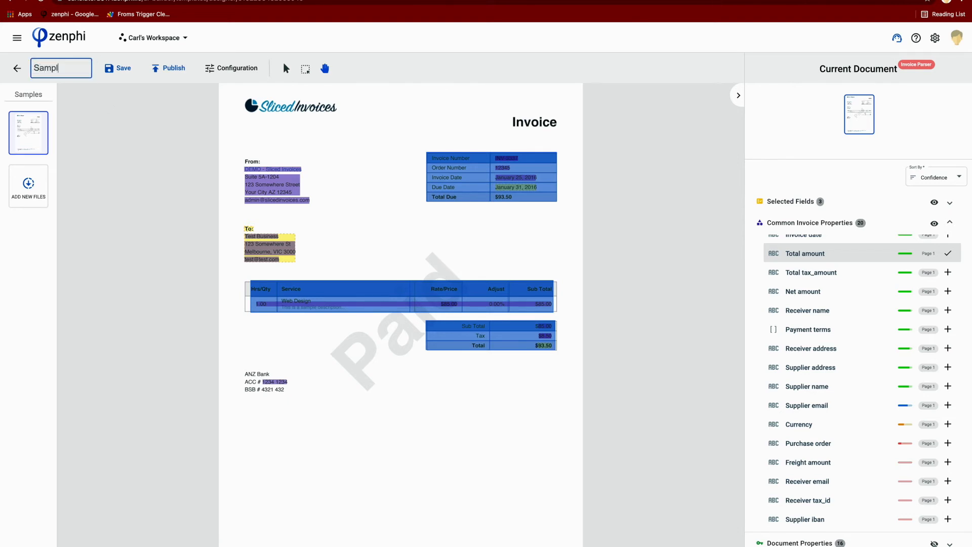
pyautogui.write('e Invocie Model')
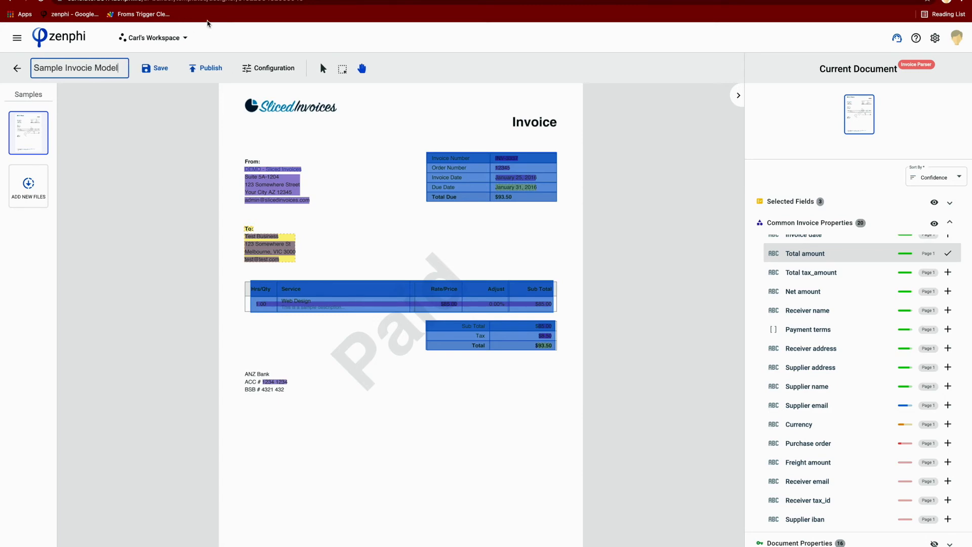
pyautogui.click(284, 69)
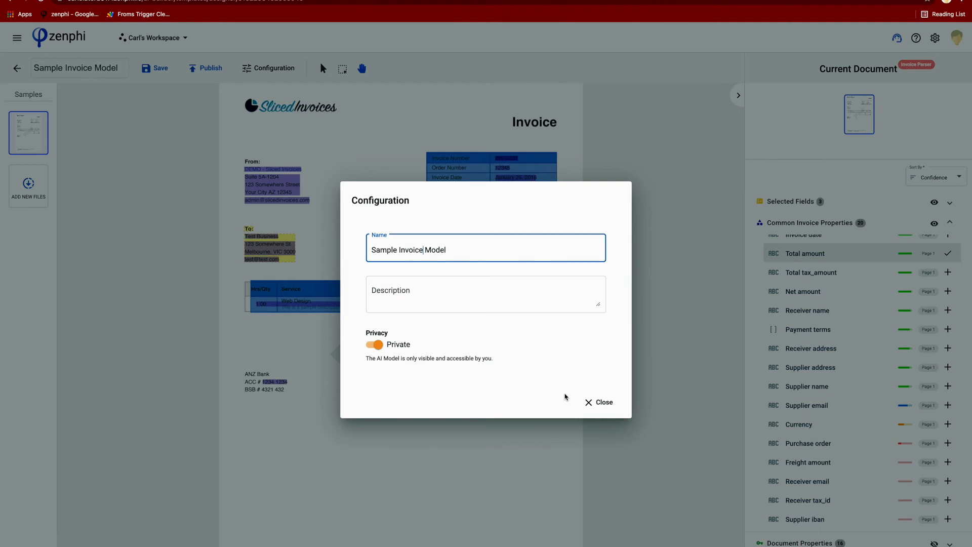
pyautogui.click(374, 345)
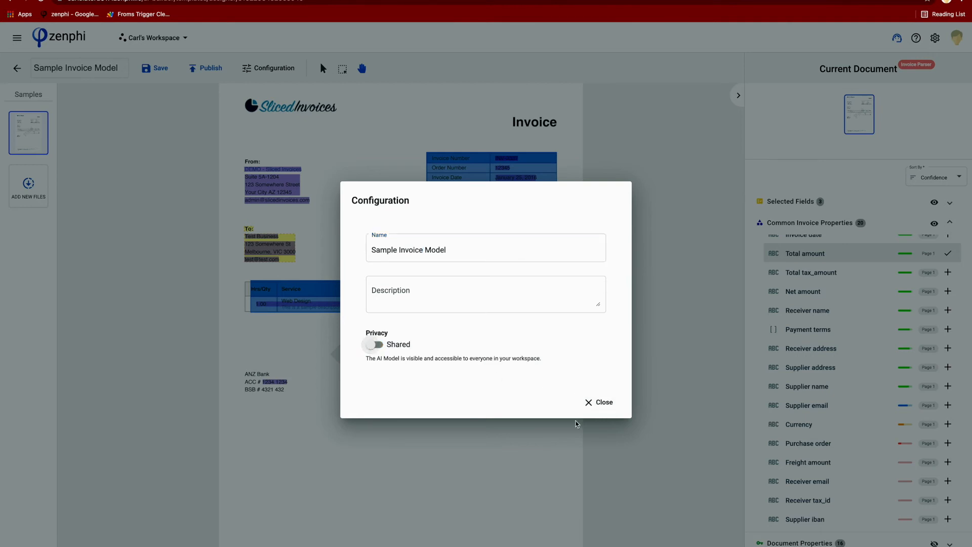
pyautogui.click(604, 405)
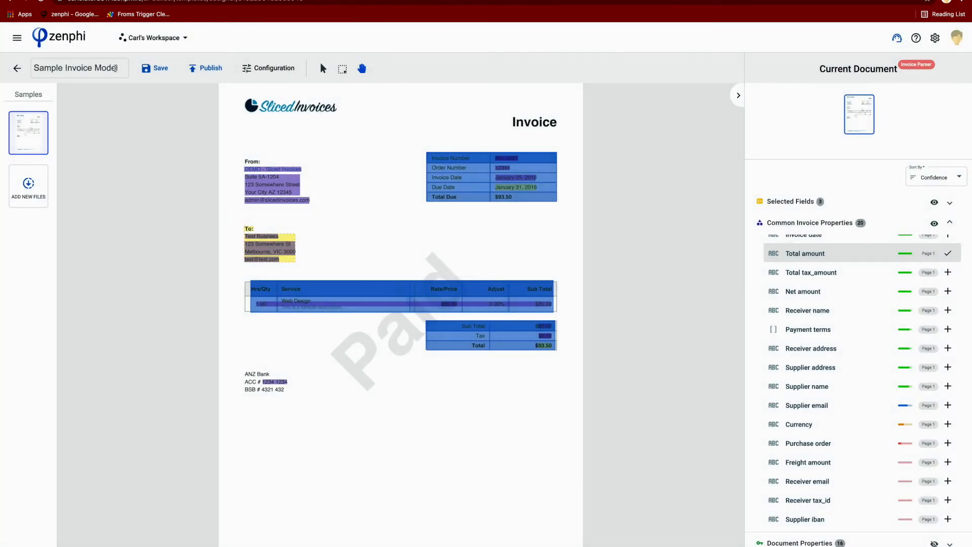
# Save and publish the invoice model.
pyautogui.click(165, 68)
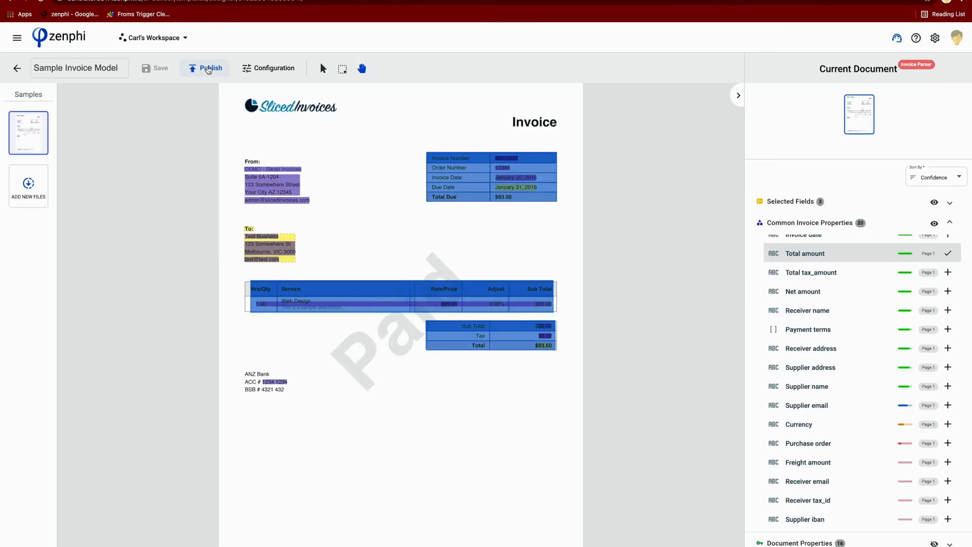
pyautogui.click(207, 69)
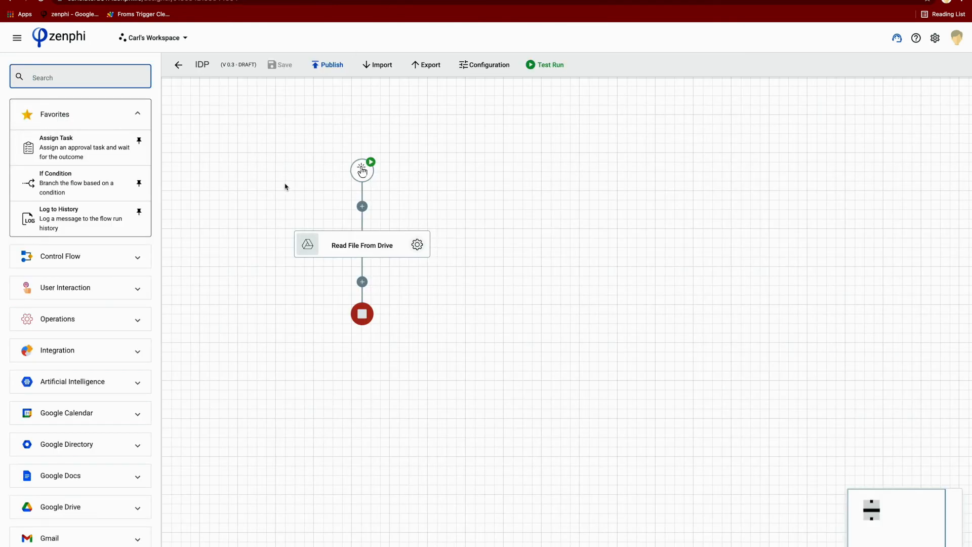
# Add a Run AI Model action after the Read File From Drive action in the IDP flow.
pyautogui.scroll(-1, 84, 283)
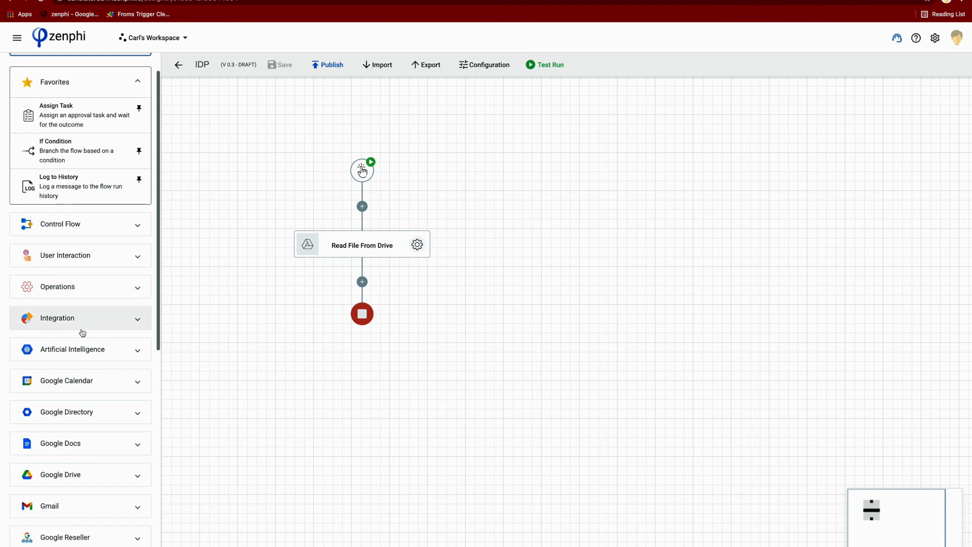
pyautogui.click(84, 350)
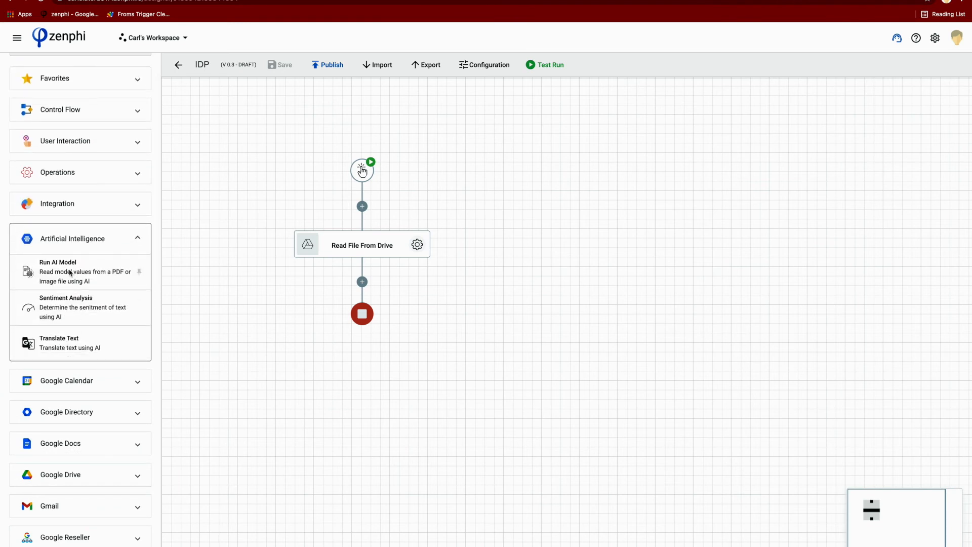
pyautogui.moveTo(65, 274); pyautogui.dragTo(368, 283)
# Choose Sample Invoice Model (1.0) as the AI model of the Run AI Model action.
pyautogui.click(417, 319)
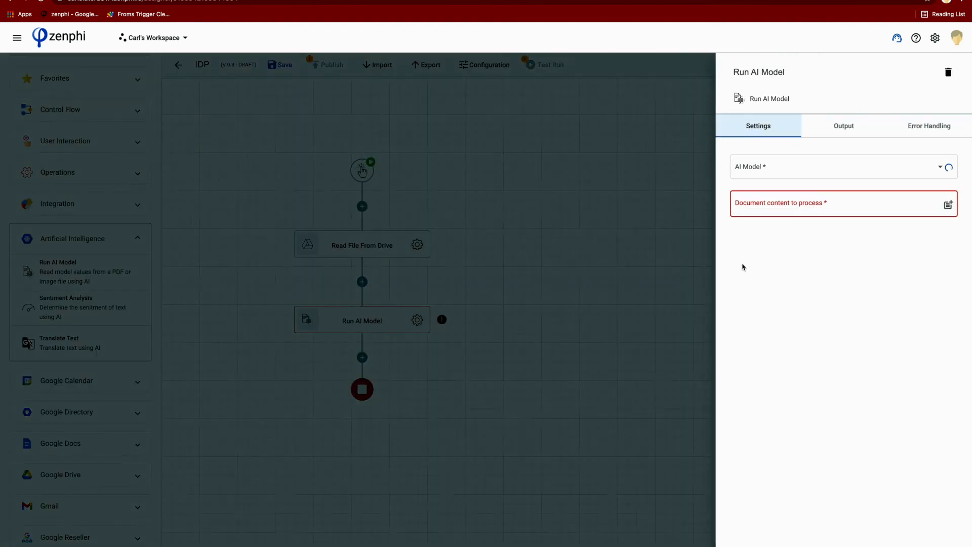
pyautogui.click(894, 169)
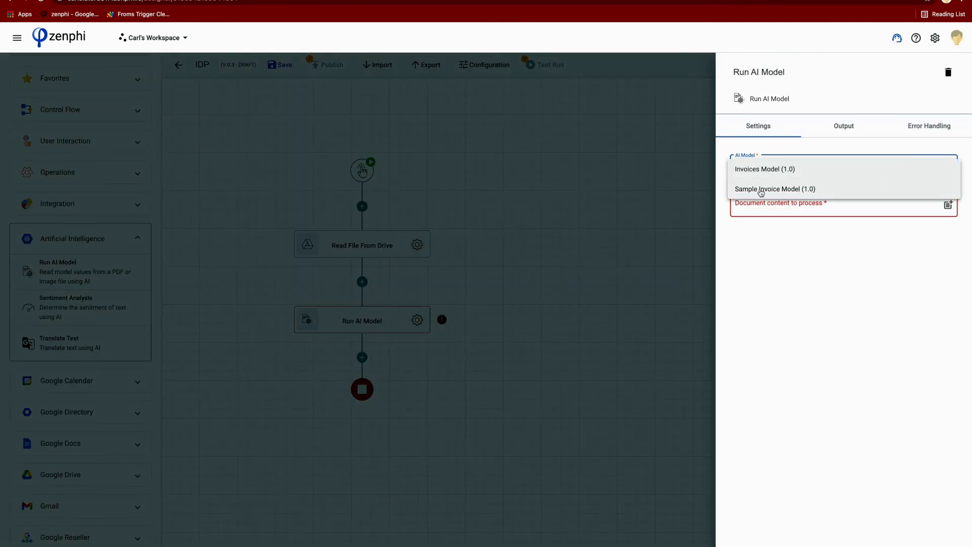
pyautogui.click(781, 193)
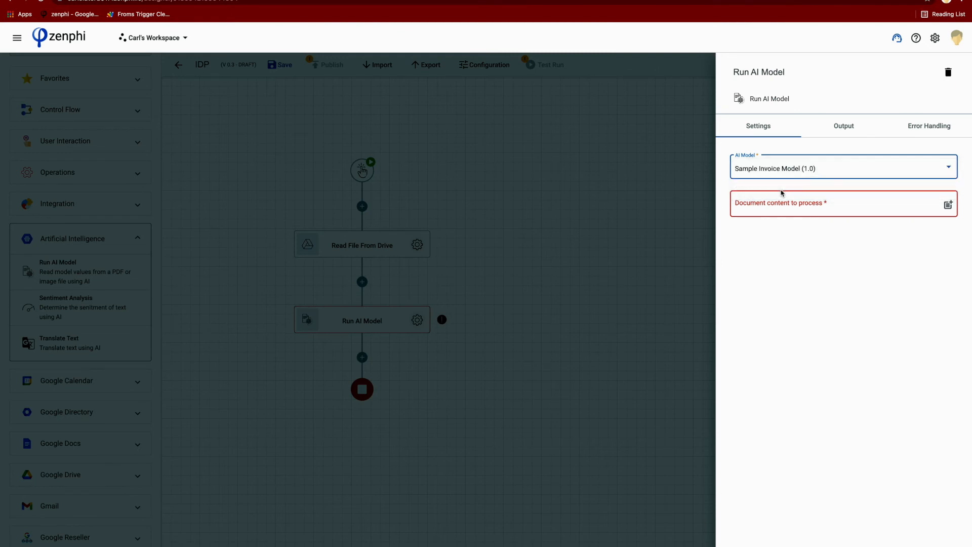
# Set the document content to process to the File Contents token from the Read File From Drive action.
pyautogui.click(813, 208)
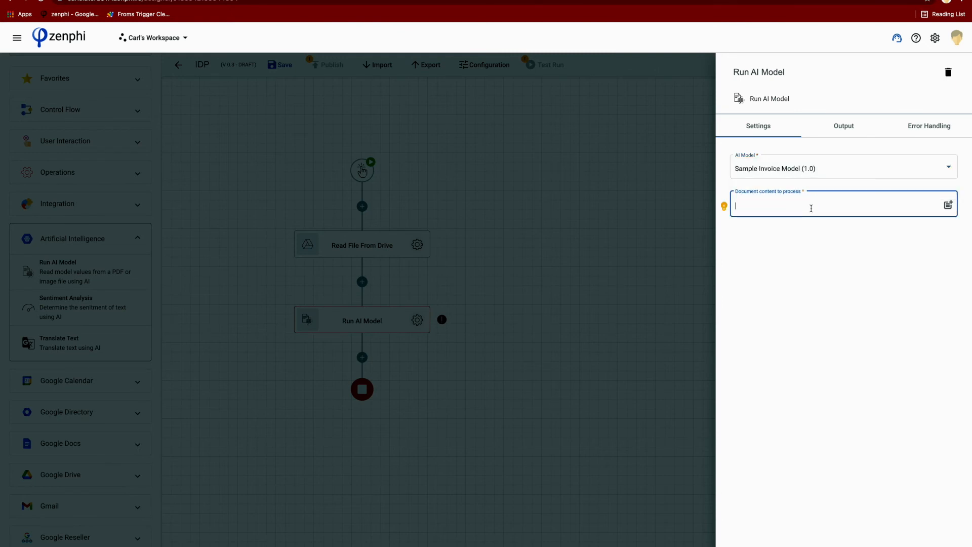
pyautogui.click(896, 215)
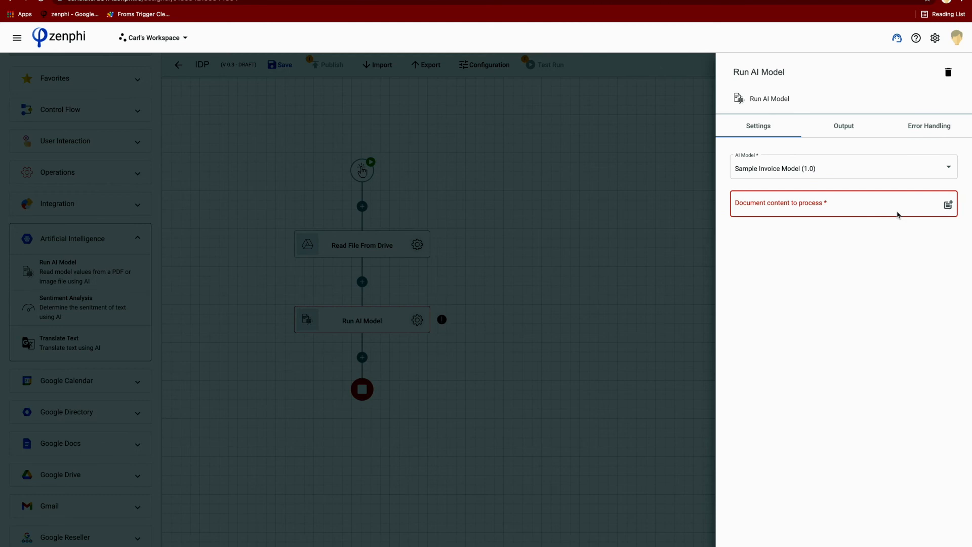
pyautogui.click(894, 207)
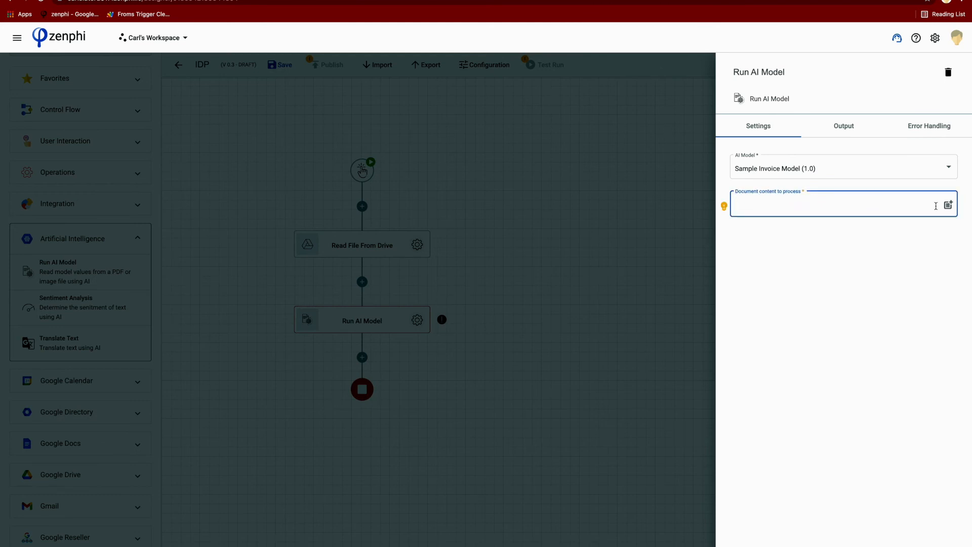
pyautogui.click(948, 206)
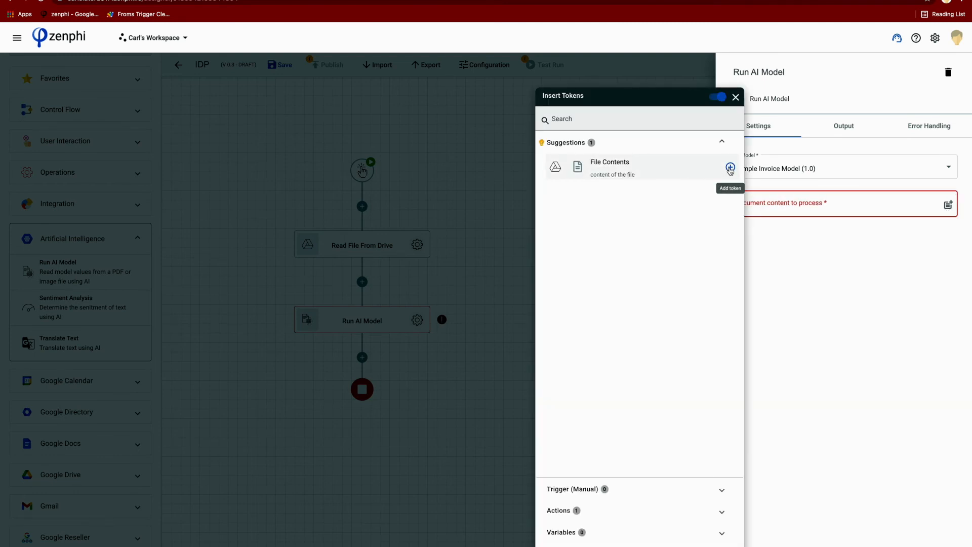
pyautogui.click(722, 512)
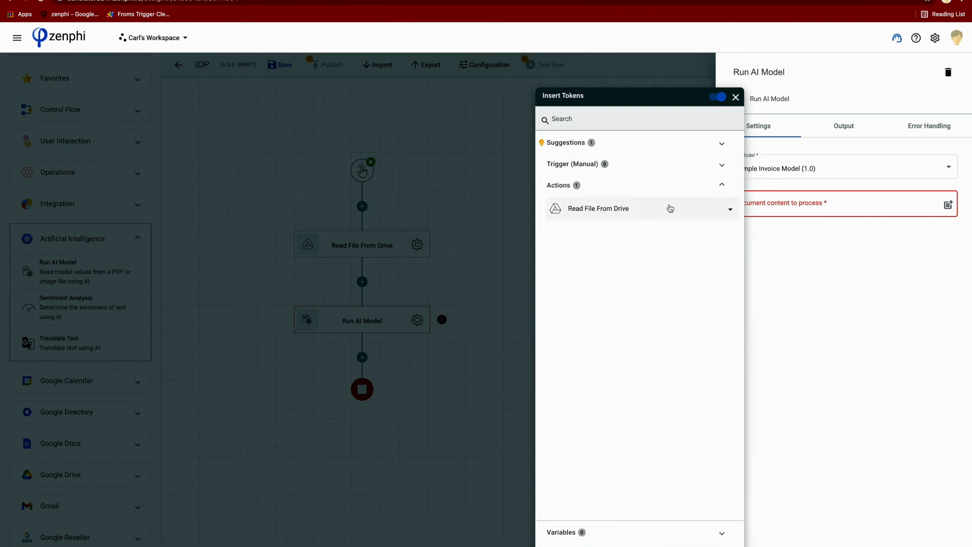
pyautogui.click(670, 209)
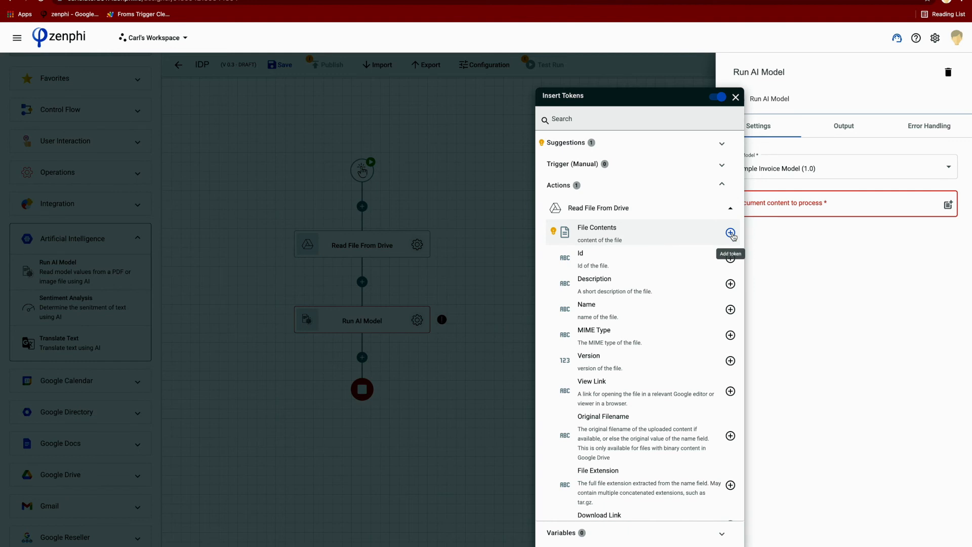
pyautogui.click(730, 233)
pyautogui.click(795, 253)
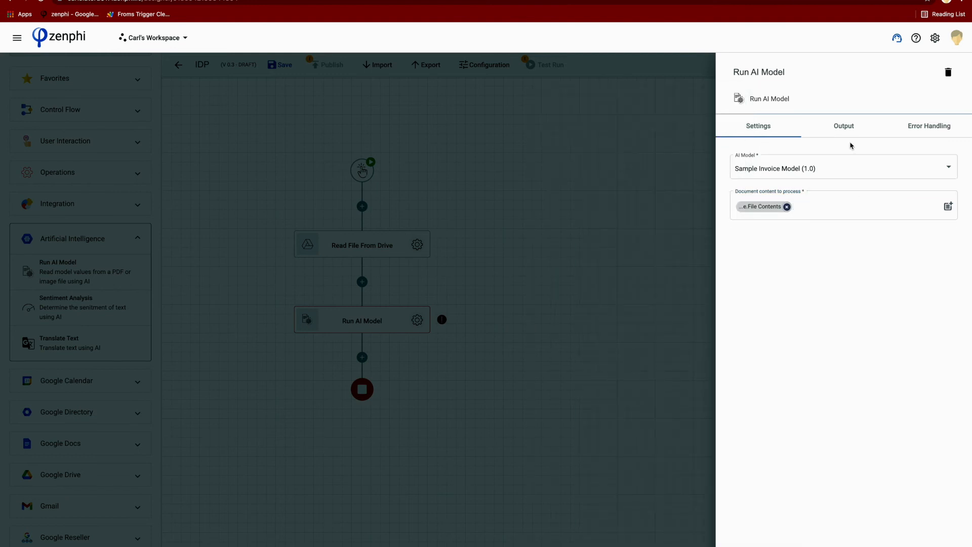
# Examine the extracted information and confidence scores that the Run AI Model action outputs.
pyautogui.click(843, 127)
pyautogui.click(813, 165)
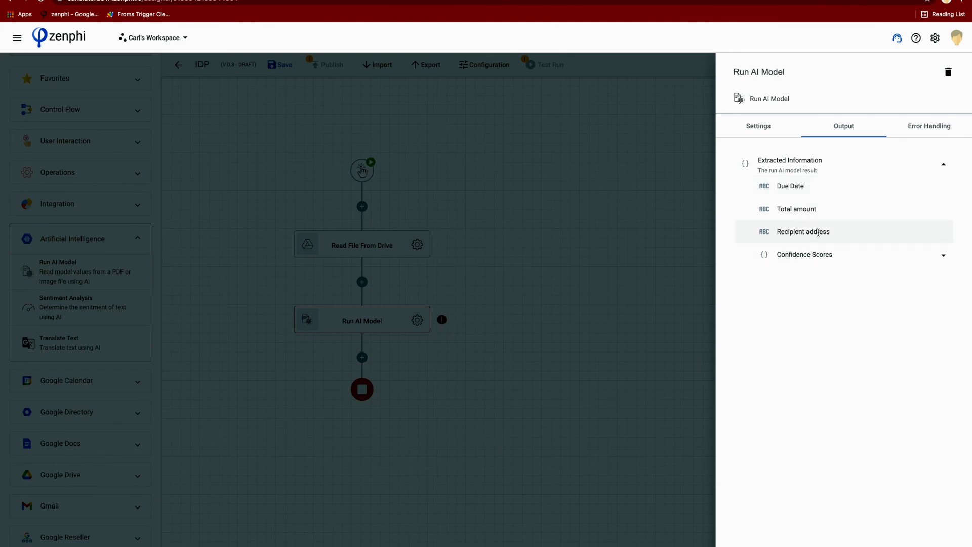
pyautogui.click(823, 253)
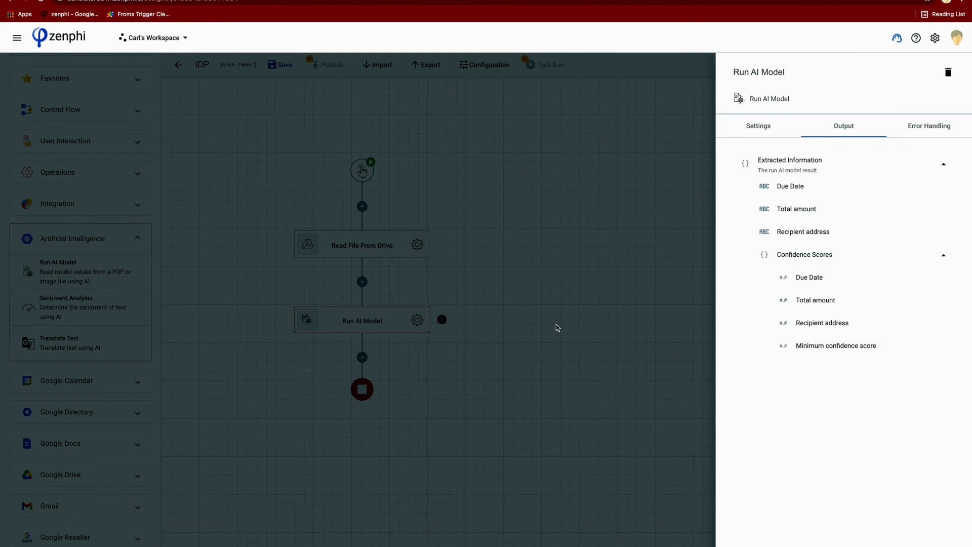
pyautogui.click(526, 316)
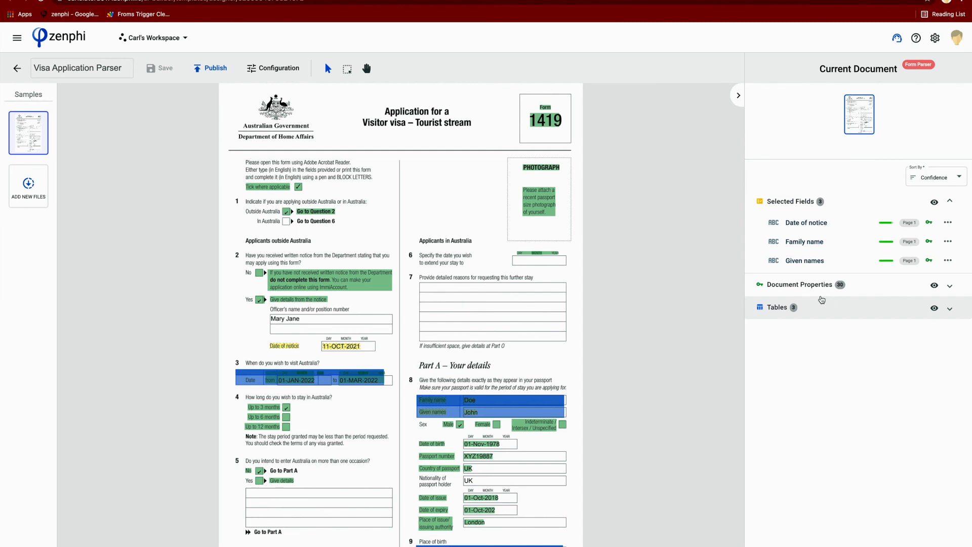
# Review the document properties and the selected fields of the Visa Application Parser model.
pyautogui.click(807, 286)
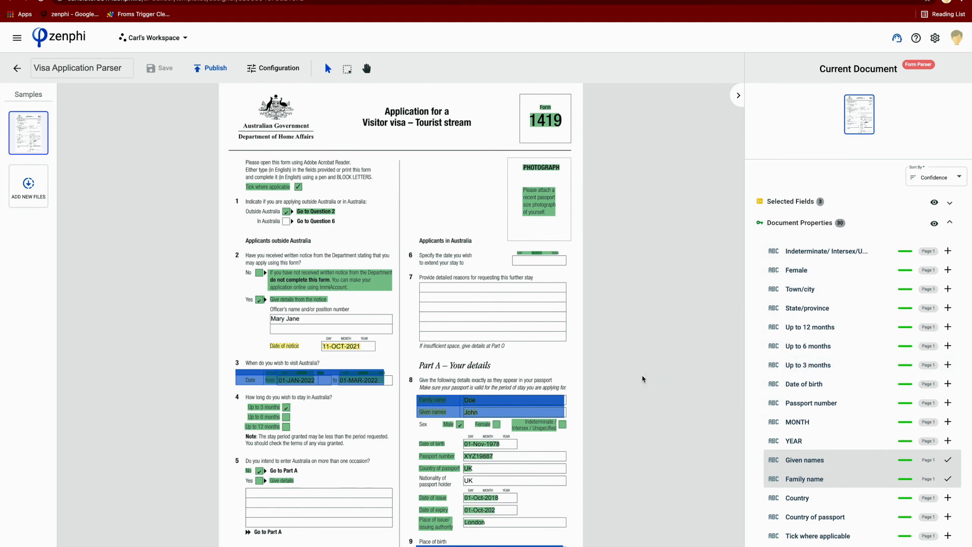
pyautogui.click(812, 205)
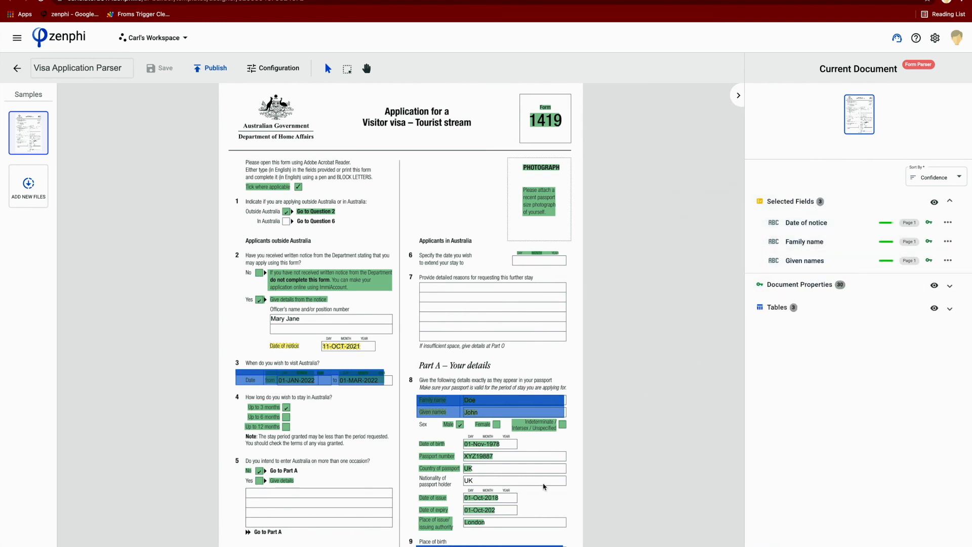
# Try to add the visa form's "Country of passport" field to the output under that same title.
pyautogui.moveTo(444, 471)
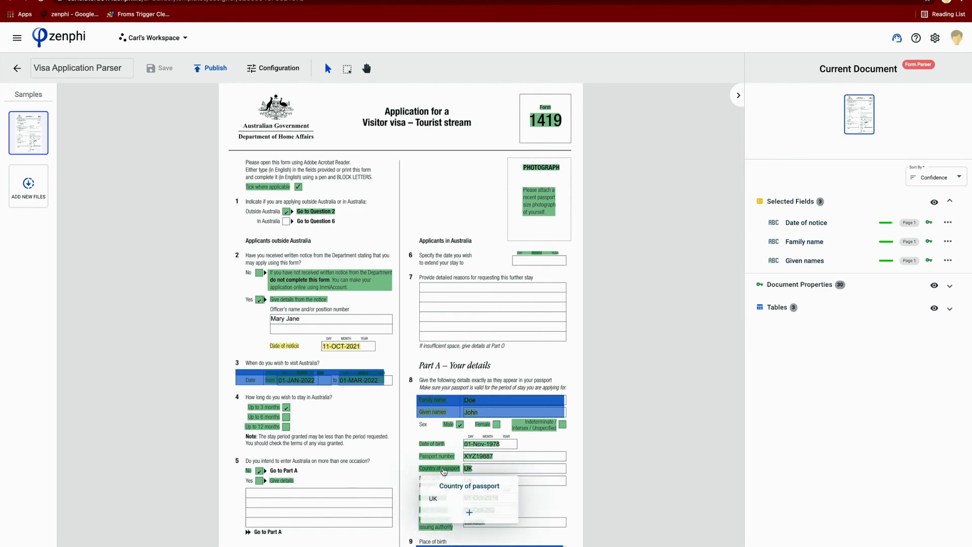
pyautogui.click(469, 513)
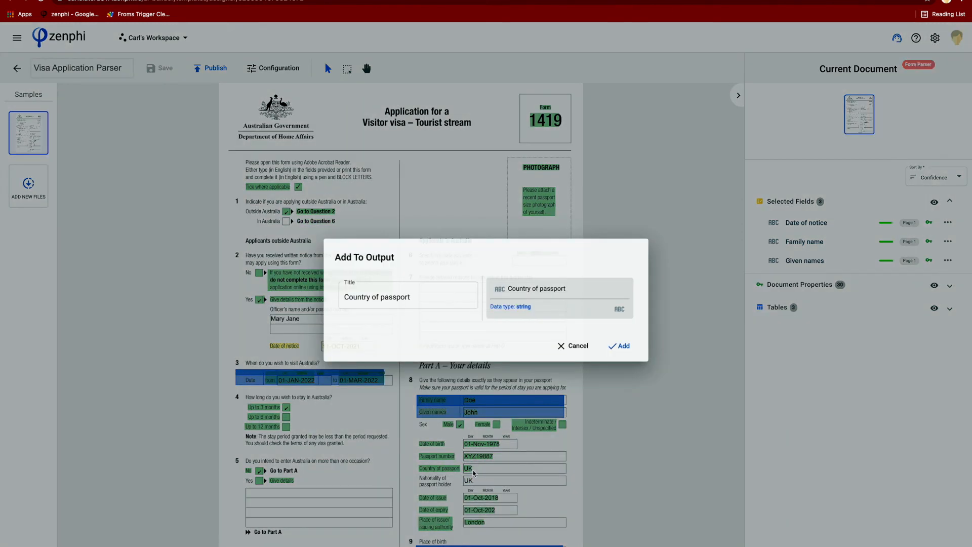
pyautogui.click(621, 346)
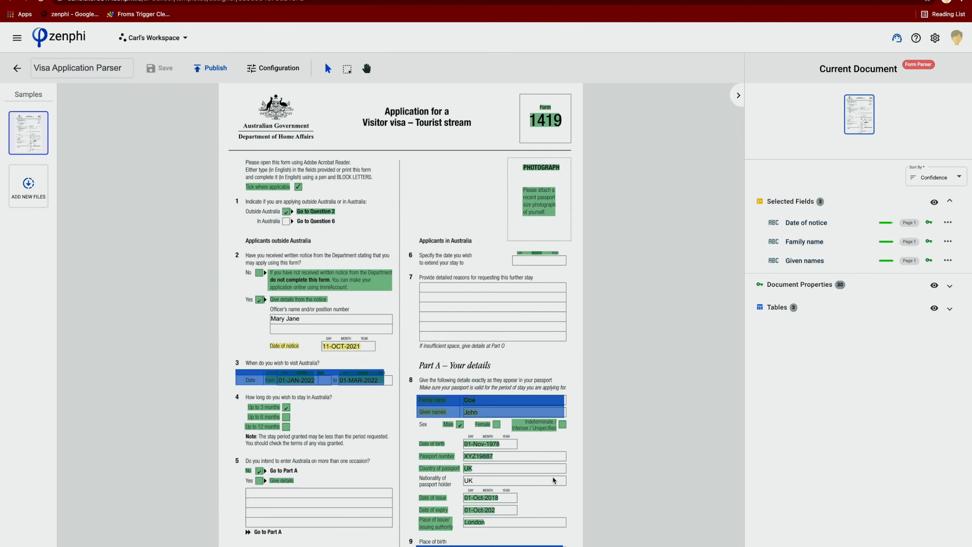